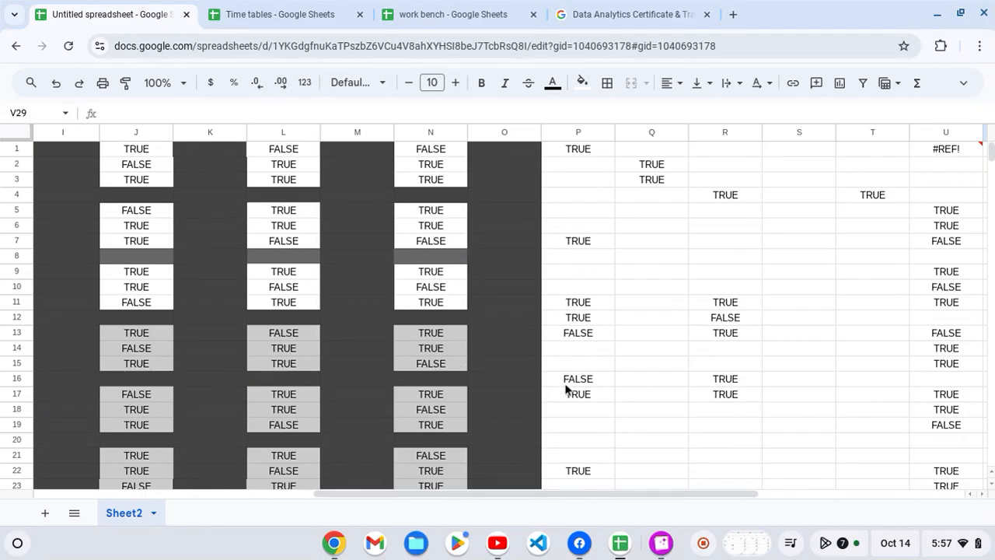
Step: Look at the YouTube video "QUERY builder in Google Sheets" for reference and return to the untitled spreadsheet
click(492, 542)
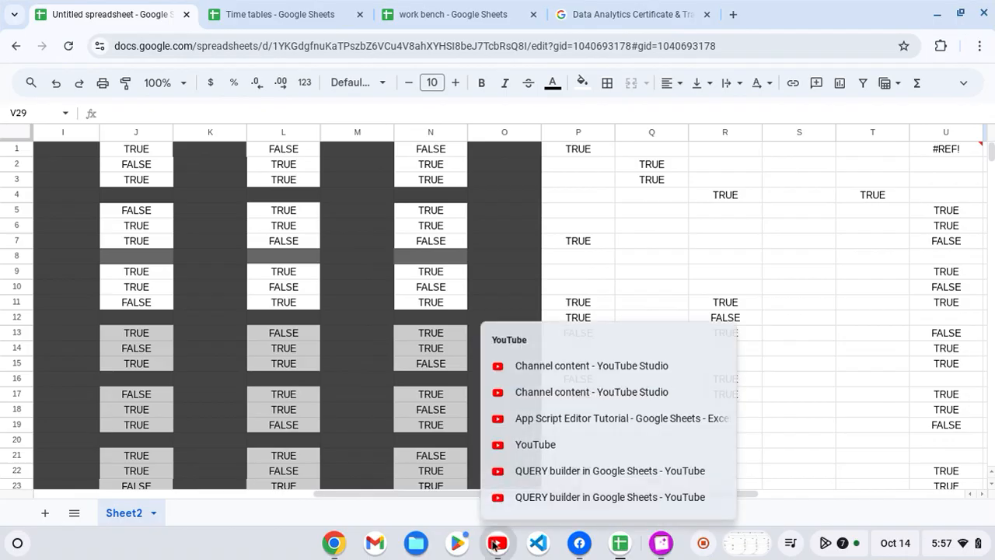
click(529, 498)
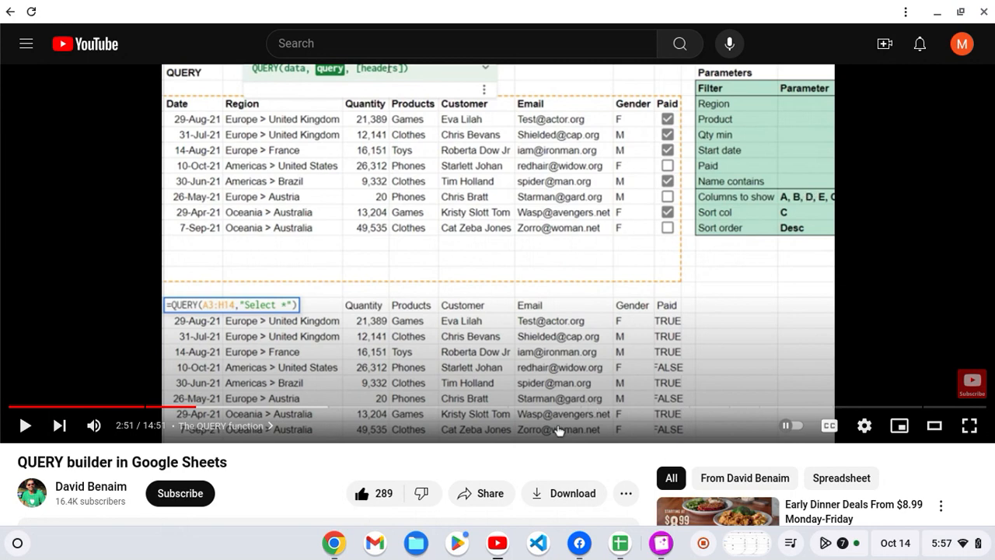
click(628, 547)
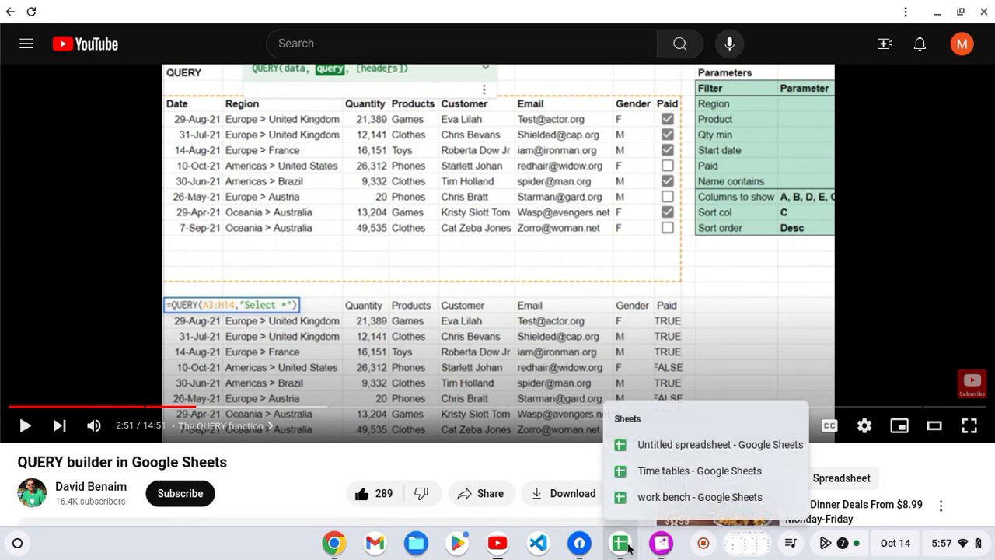
click(670, 449)
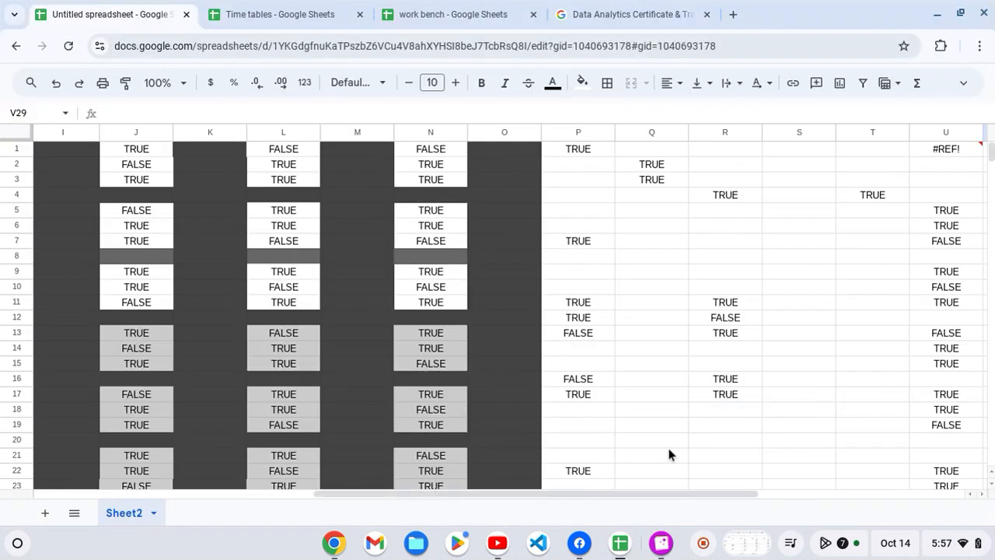
Step: Inspect the single-cell query formulas in P1 and P7
click(600, 150)
double_click(600, 150)
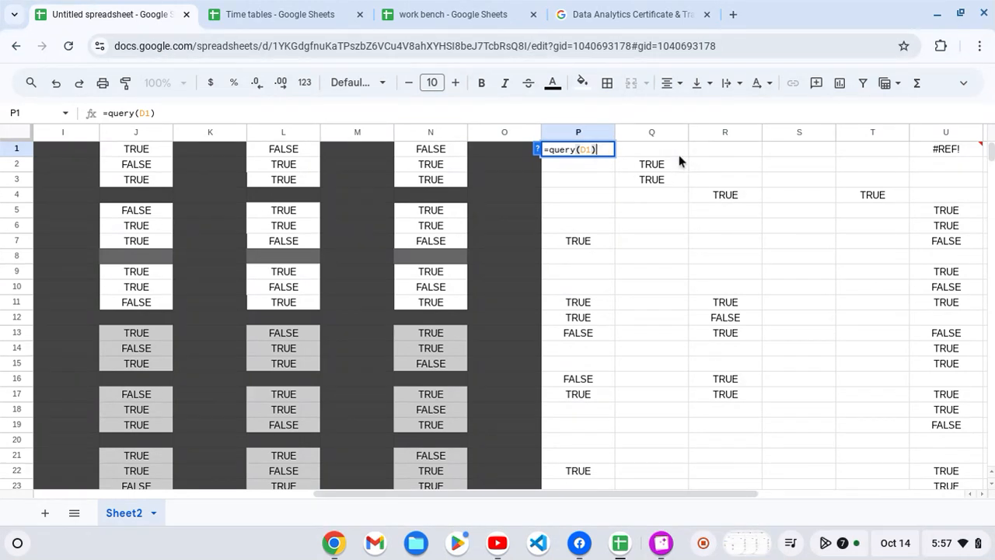
click(583, 242)
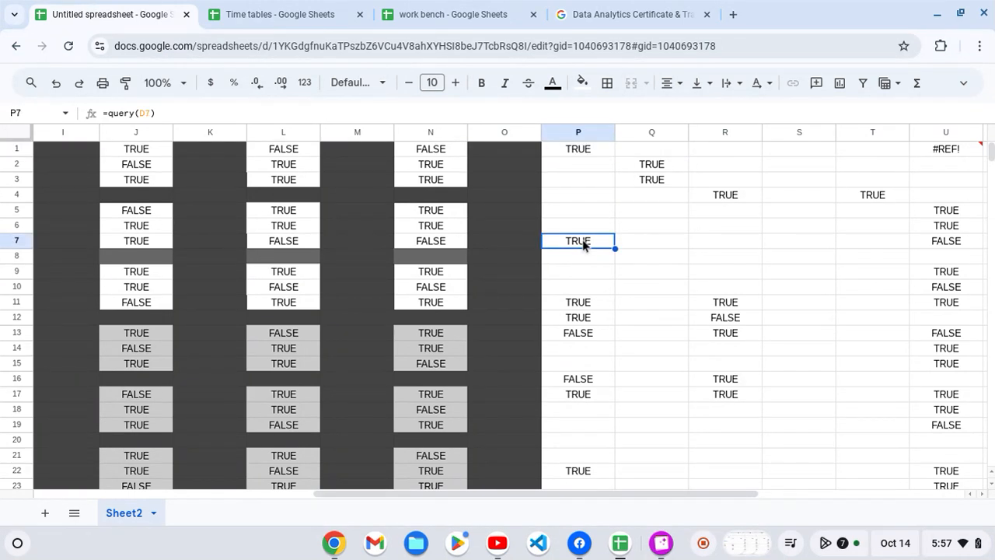
double_click(584, 244)
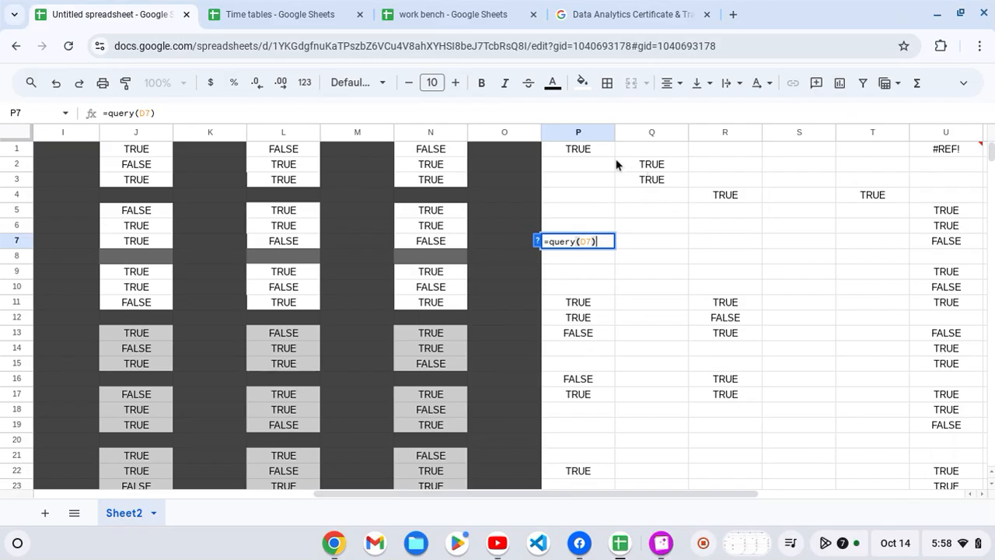
Step: Inspect the vertical-range QUERY formula in cell Q2
click(659, 166)
double_click(659, 168)
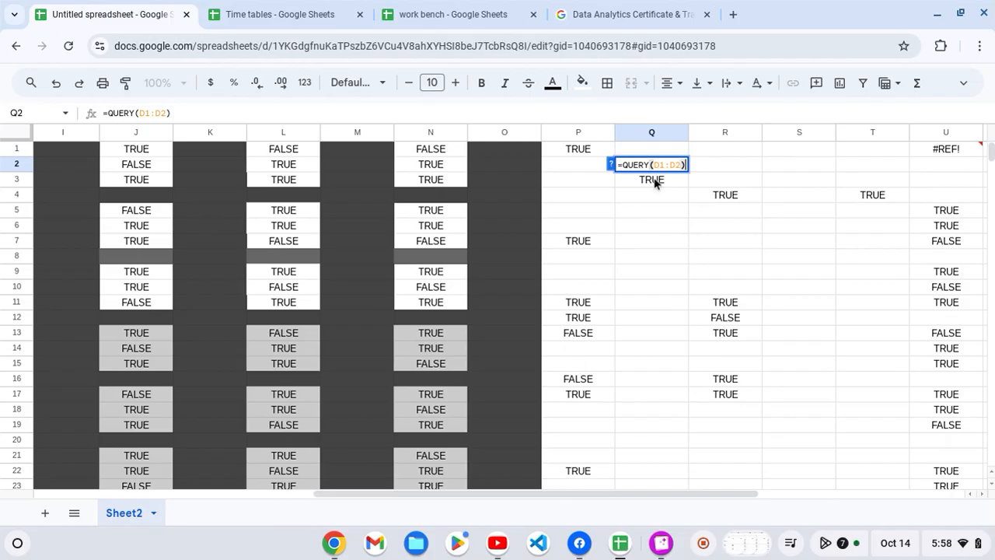
key(Return)
click(653, 170)
double_click(652, 168)
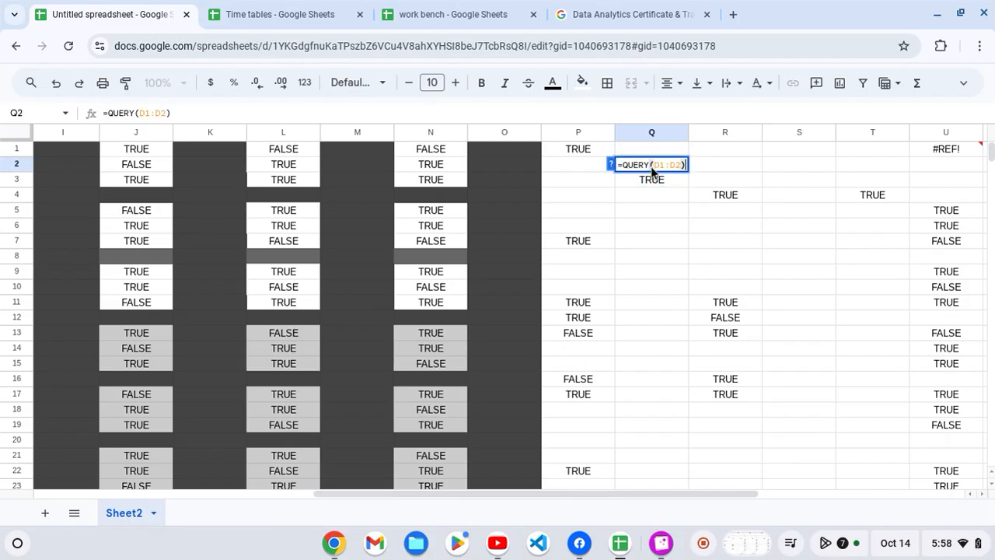
Step: Open the QUERY formula in R4 and check its source range in row 1 of the checker grid
double_click(716, 195)
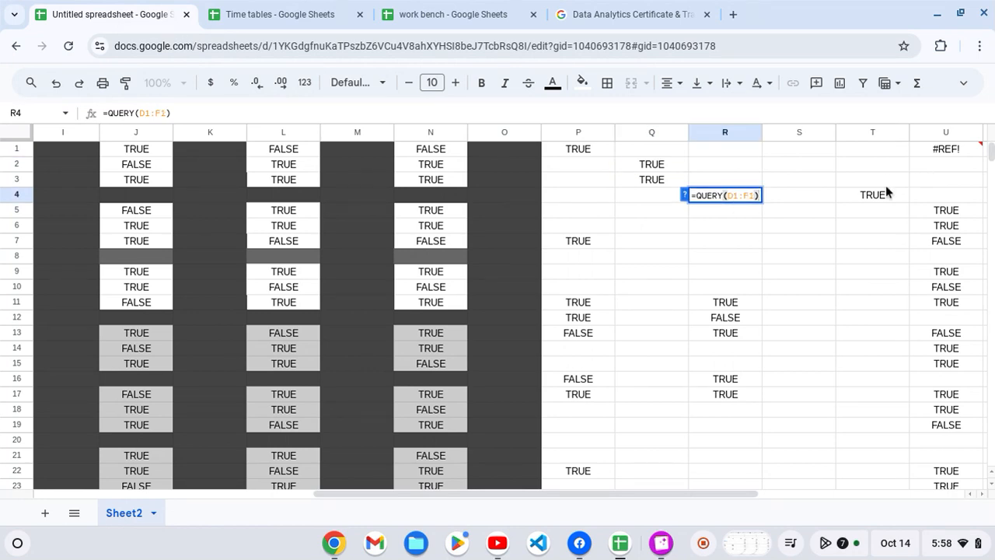
scroll(480, 189, left, 10)
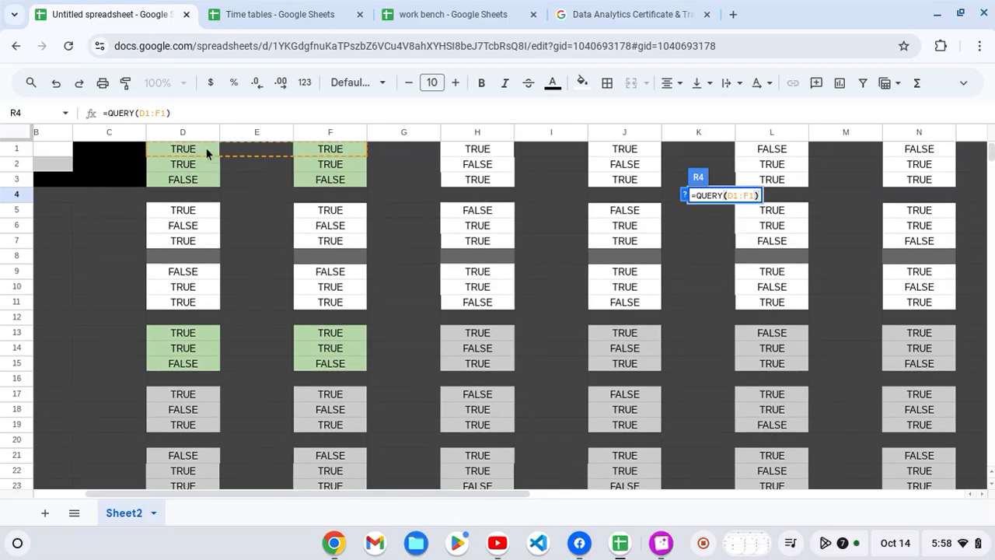
scroll(286, 154, right, 10)
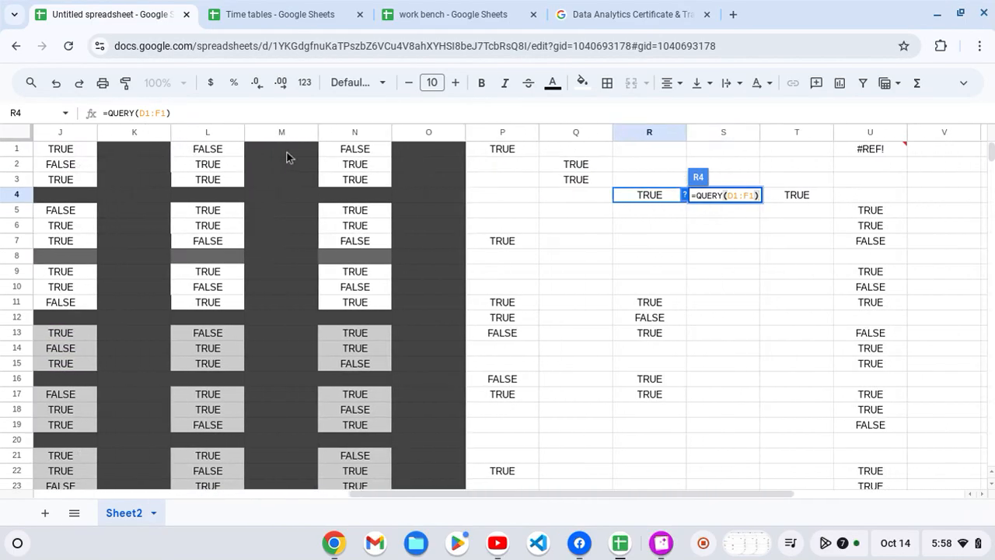
Step: Look over the query results from column P onward, down to row 24, with the R4 formula still open
scroll(286, 156, left, 2)
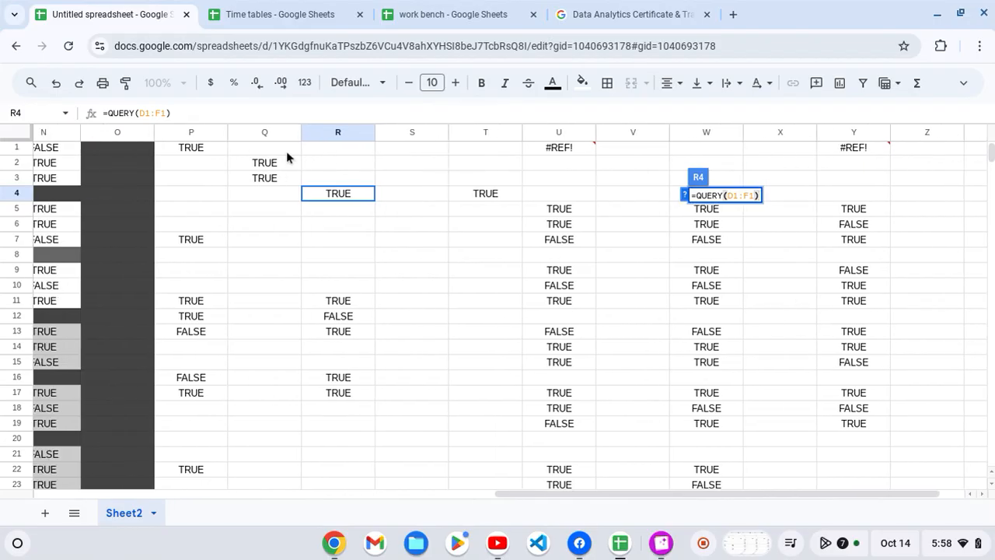
scroll(321, 263, down, 3)
scroll(321, 263, up, 3)
scroll(321, 263, left, 1)
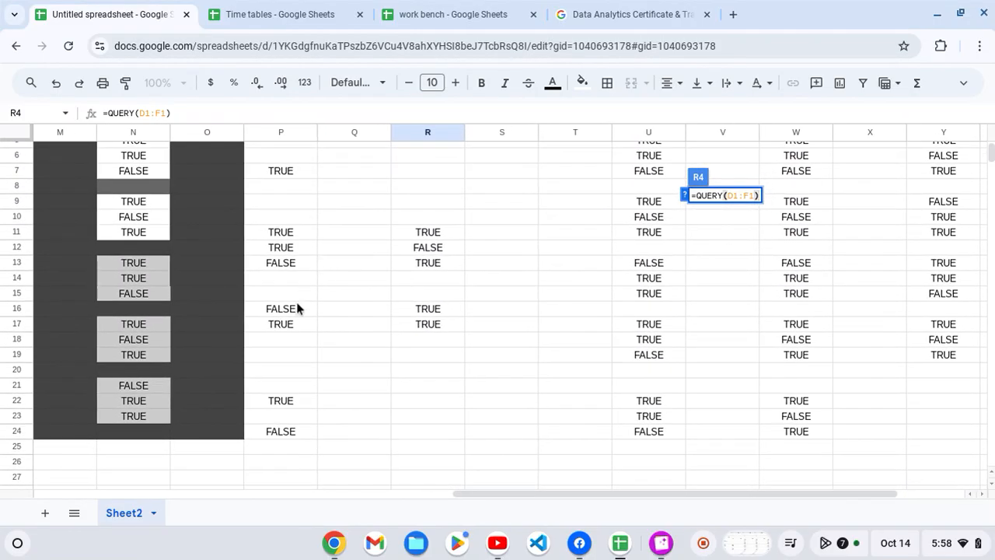
scroll(297, 308, up, 2)
scroll(297, 309, left, 1)
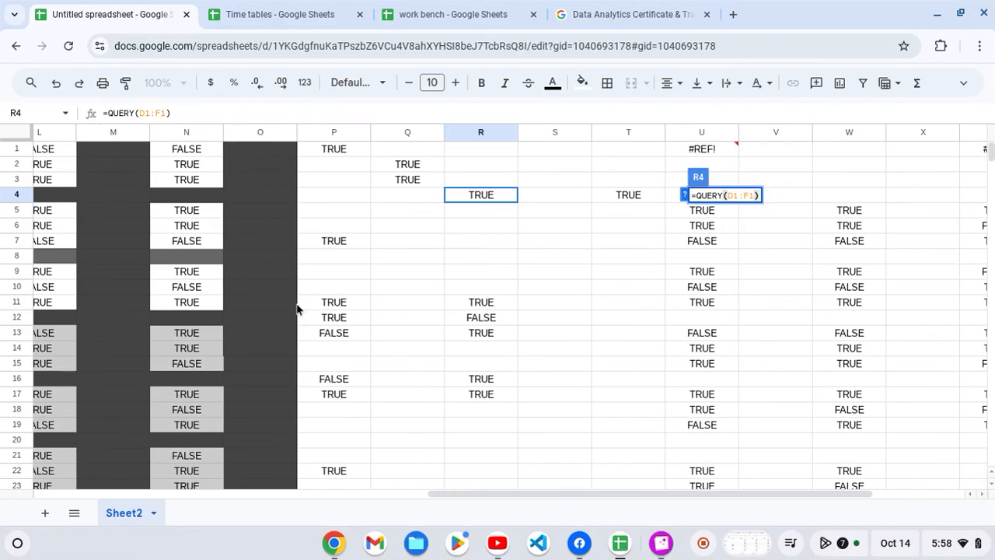
scroll(520, 276, right, 3)
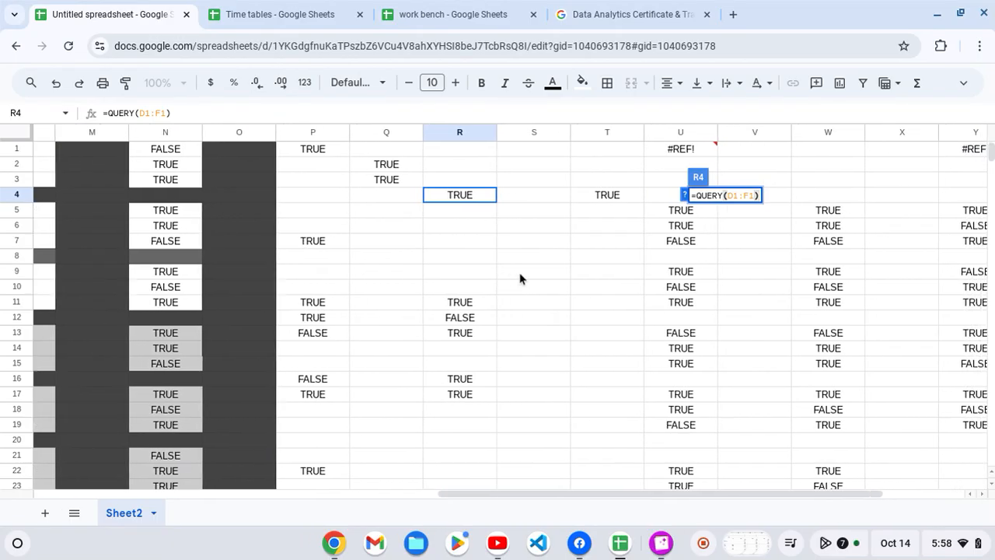
scroll(521, 276, right, 1)
scroll(520, 276, down, 3)
scroll(520, 276, up, 3)
scroll(520, 278, left, 3)
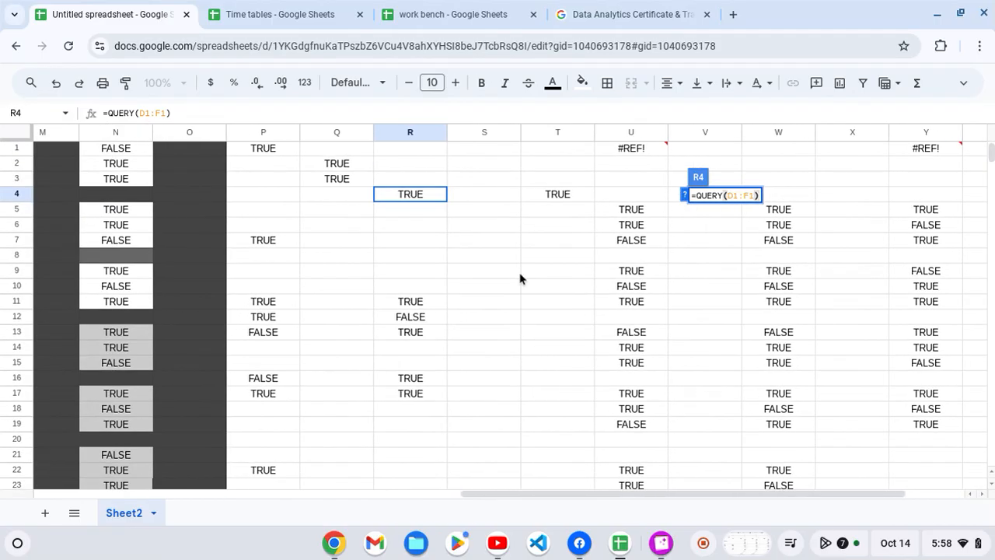
scroll(520, 279, left, 1)
scroll(520, 278, down, 1)
scroll(520, 278, up, 1)
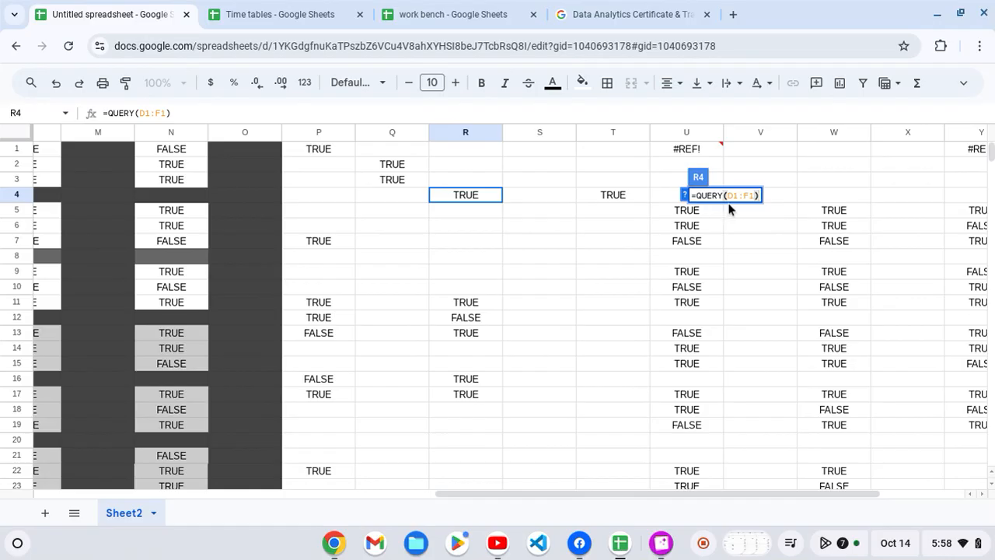
scroll(728, 323, right, 2)
scroll(729, 323, down, 5)
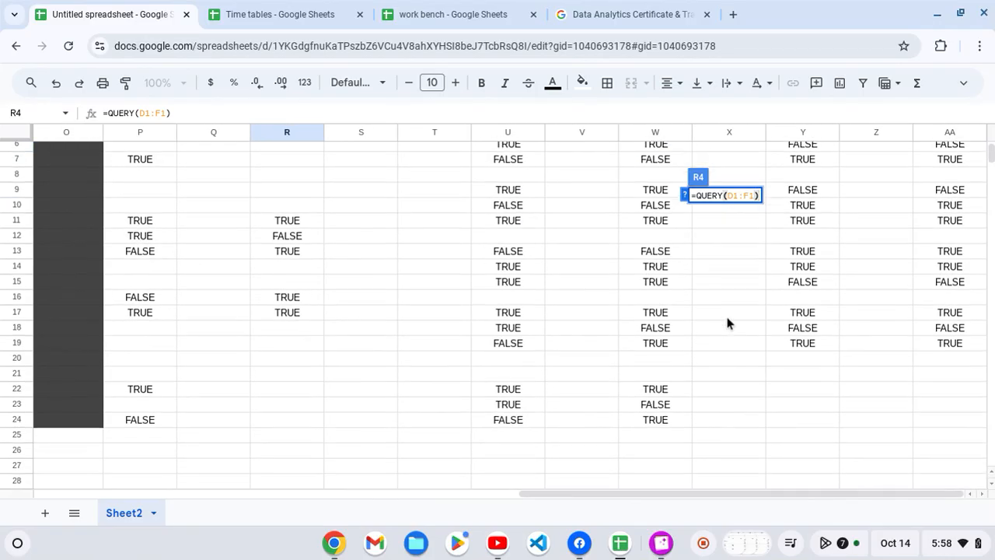
scroll(728, 322, up, 5)
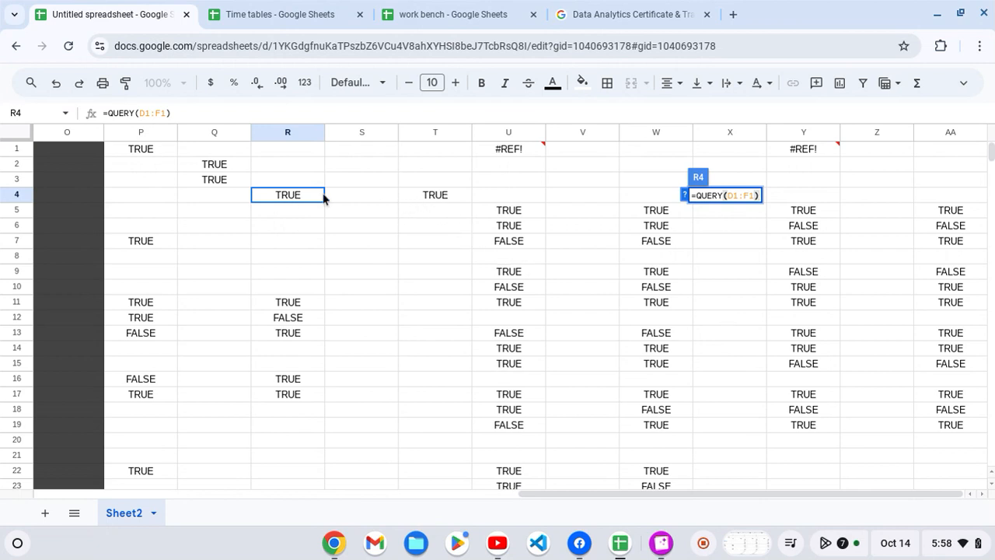
Step: Compare the multi-row QUERY formula in U5 with the single-row one in R4
double_click(521, 212)
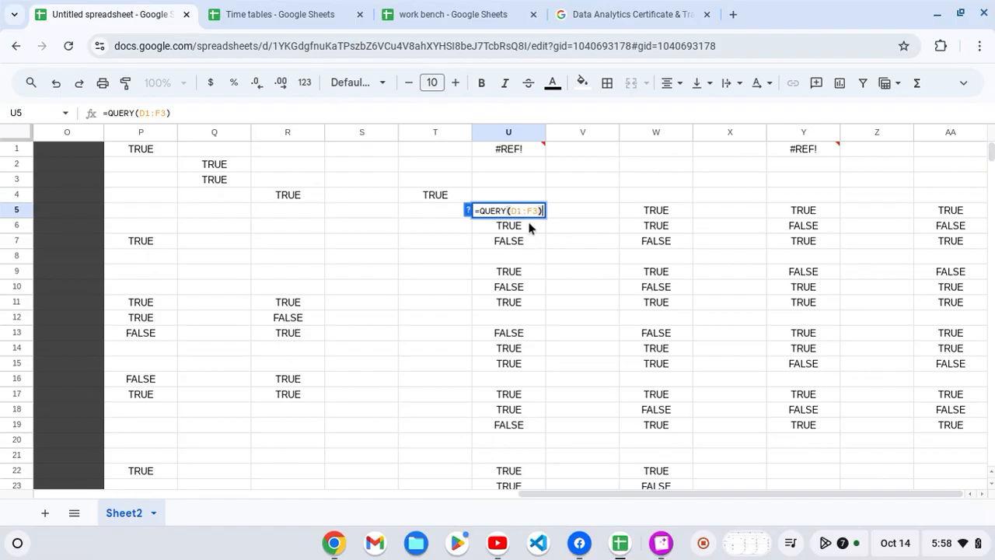
double_click(289, 196)
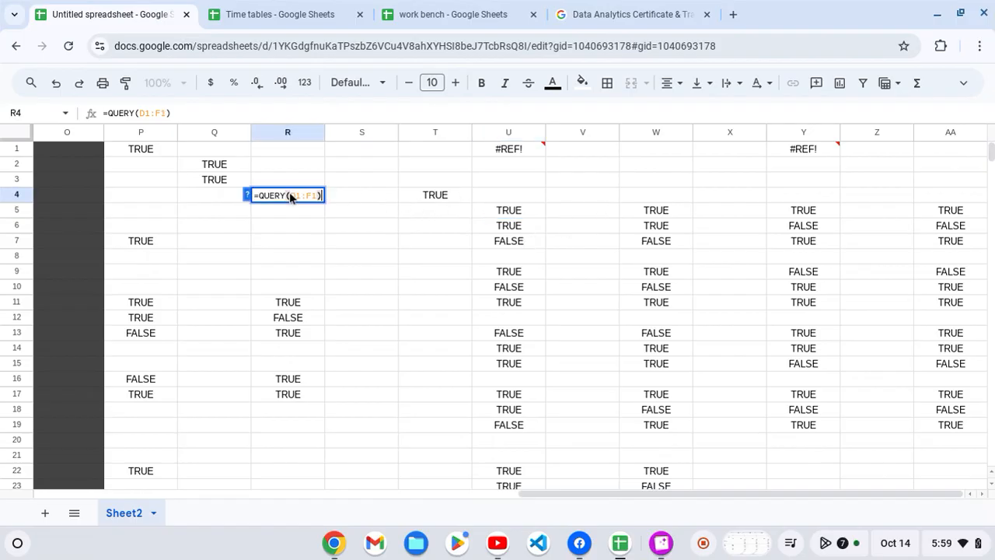
double_click(504, 212)
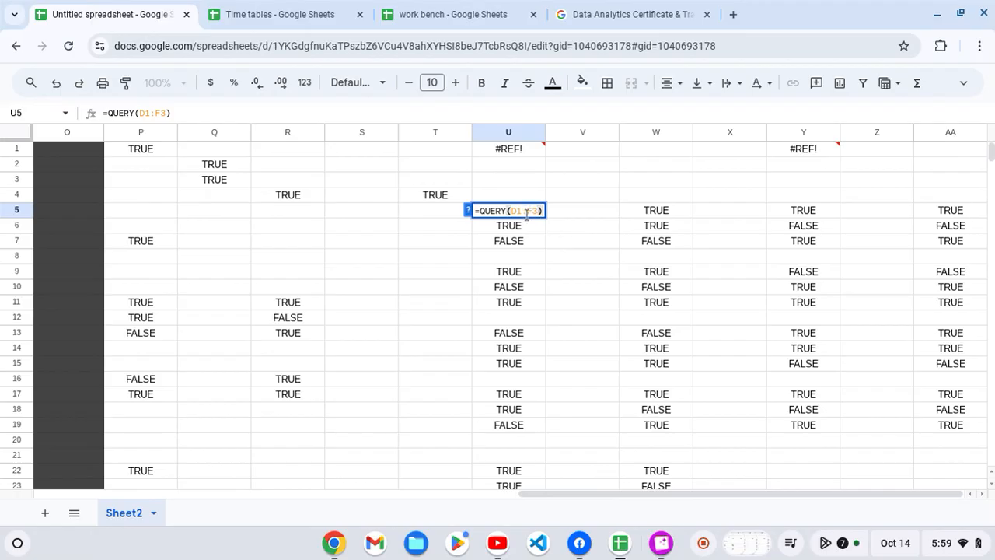
scroll(312, 244, left, 6)
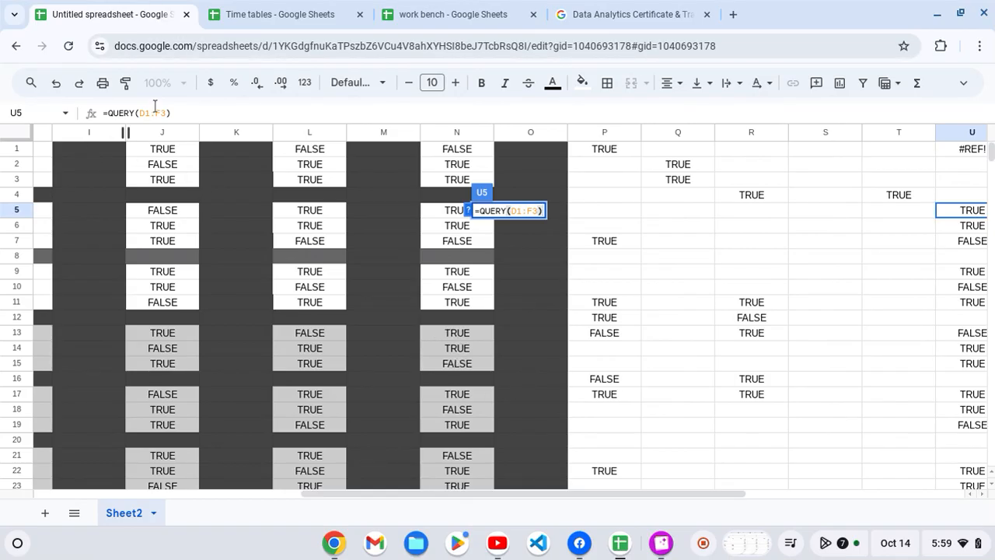
Step: Recheck the single-cell query formula in P7 and the block QUERY formula in U5
click(612, 241)
double_click(612, 241)
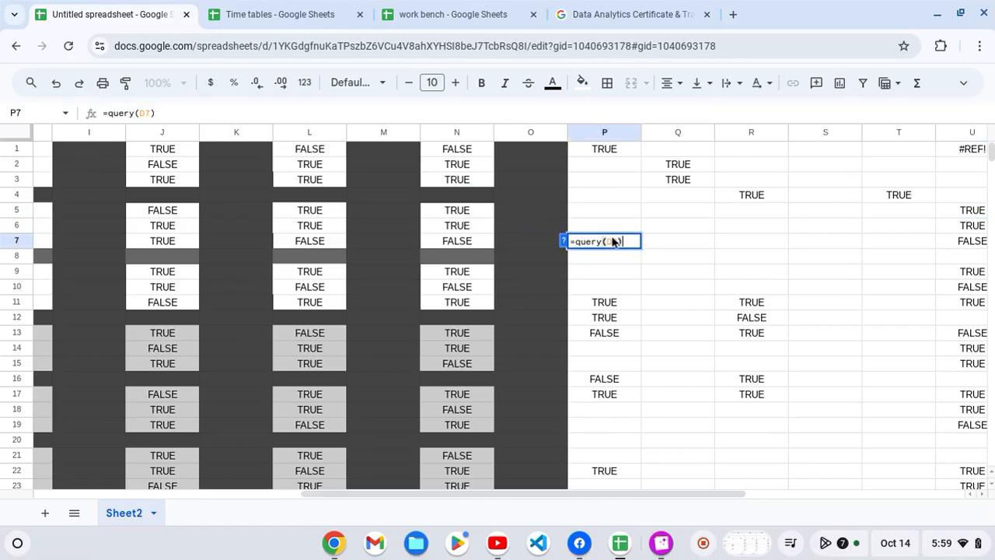
scroll(665, 268, right, 3)
right_click(674, 269)
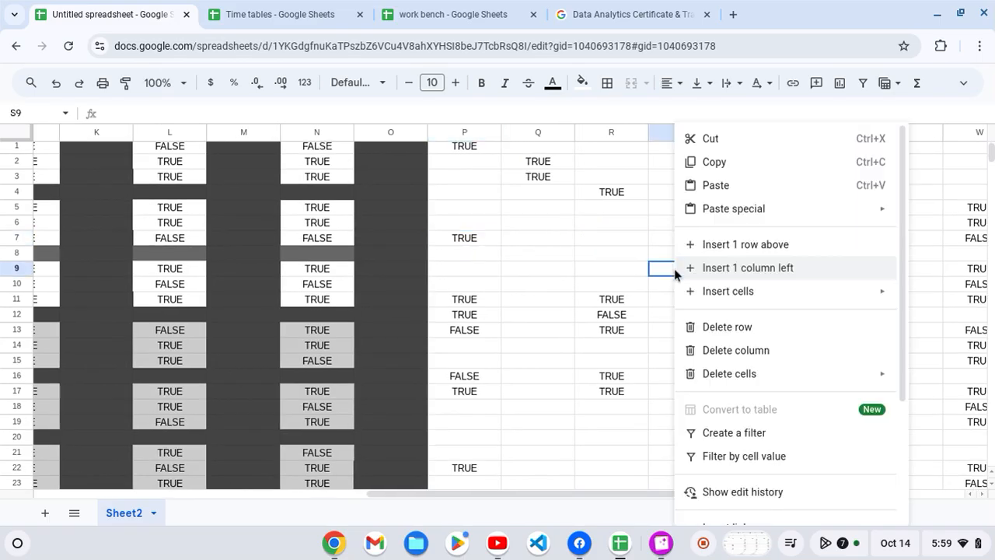
key(Escape)
scroll(734, 257, right, 4)
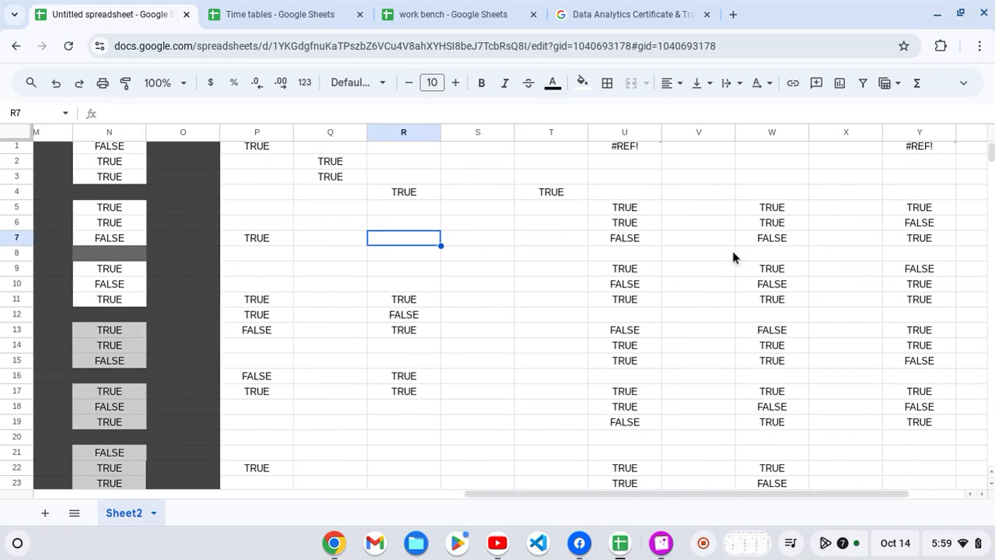
click(600, 207)
double_click(610, 207)
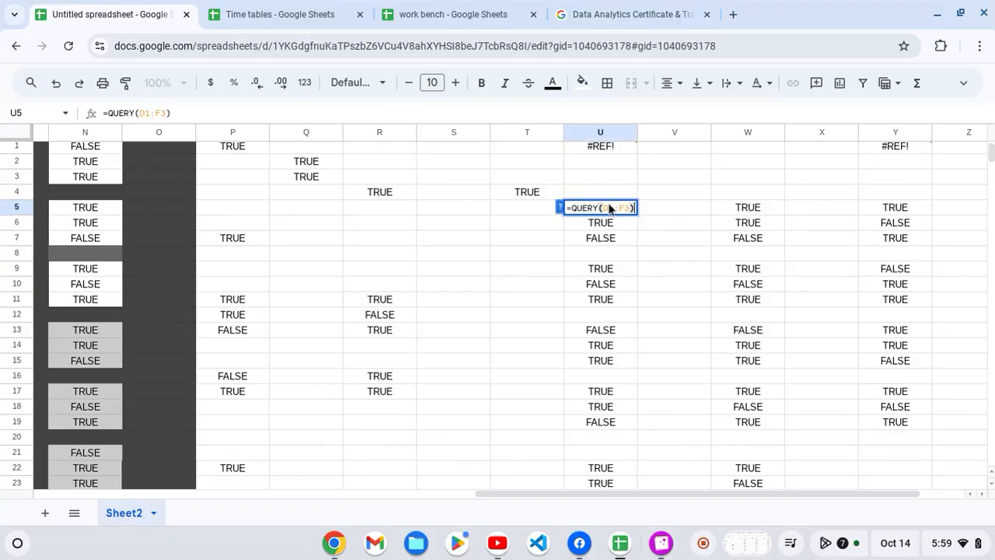
Step: Inspect the #REF! formulas in U1 and Y1 and compare them with the QUERY formulas in U9 and U5
double_click(596, 148)
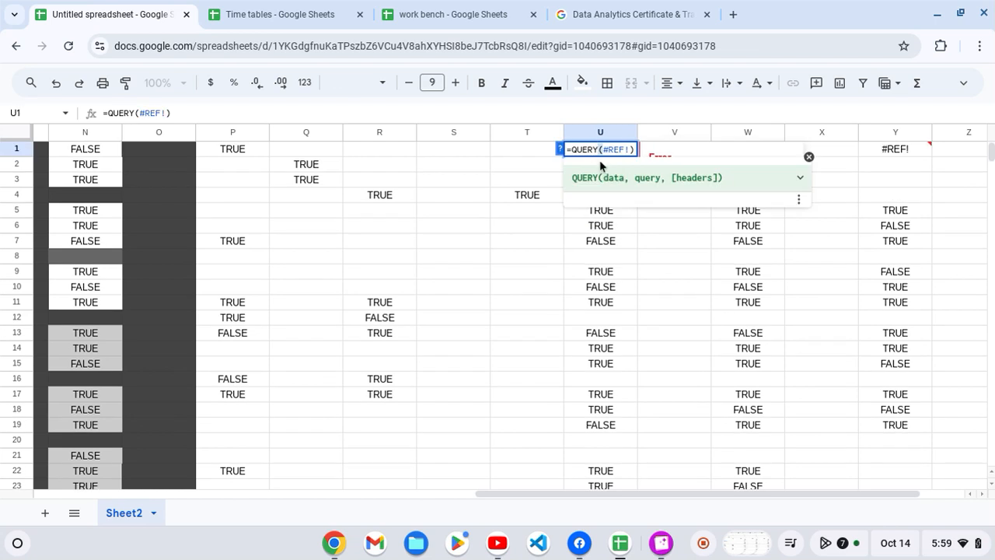
click(894, 150)
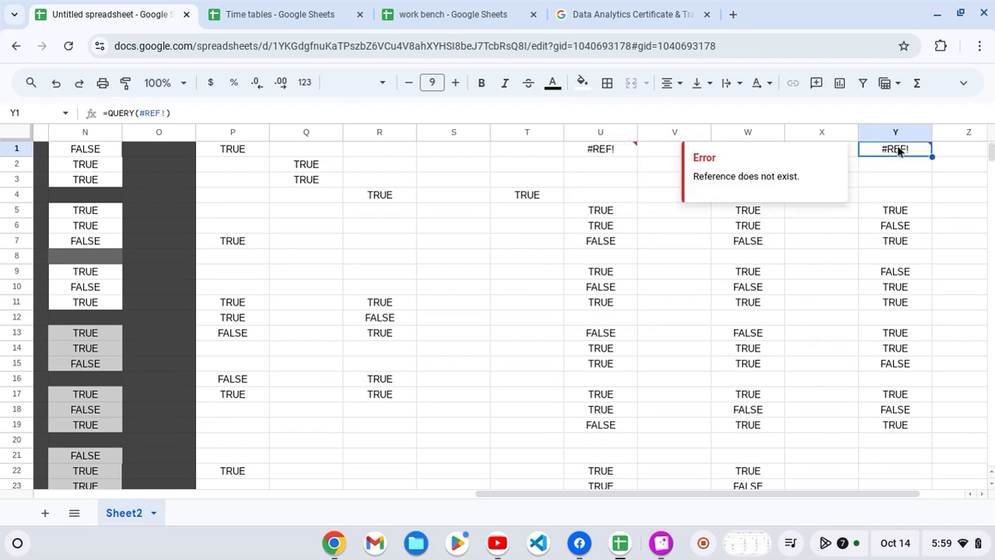
double_click(604, 274)
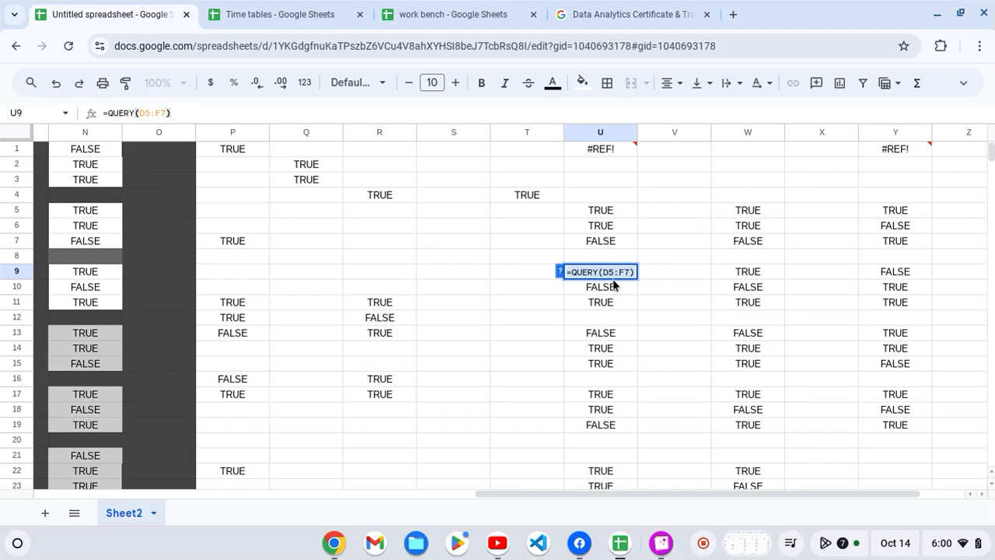
double_click(598, 210)
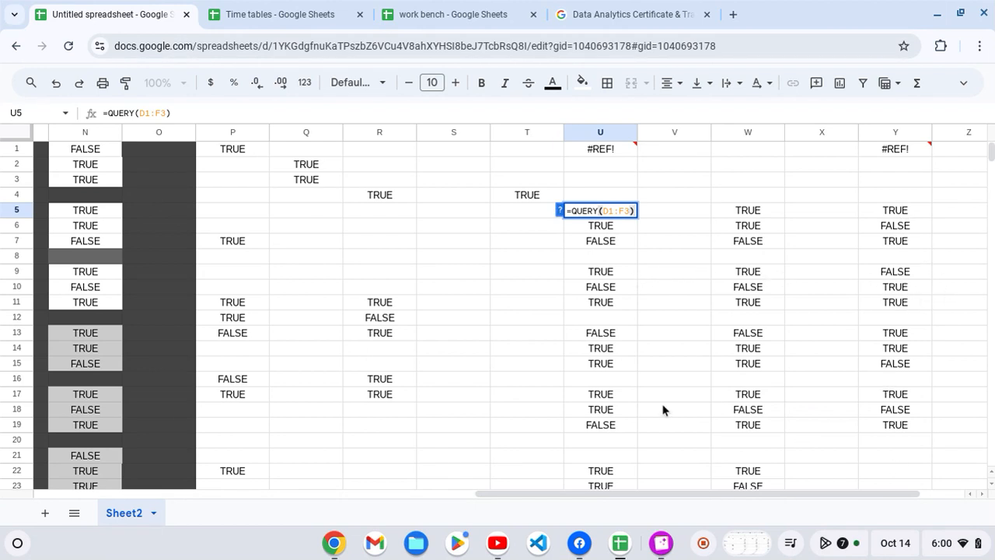
Step: Open the formula in P16 to examine its QUERY select clause and header argument
scroll(663, 409, down, 3)
scroll(617, 360, up, 2)
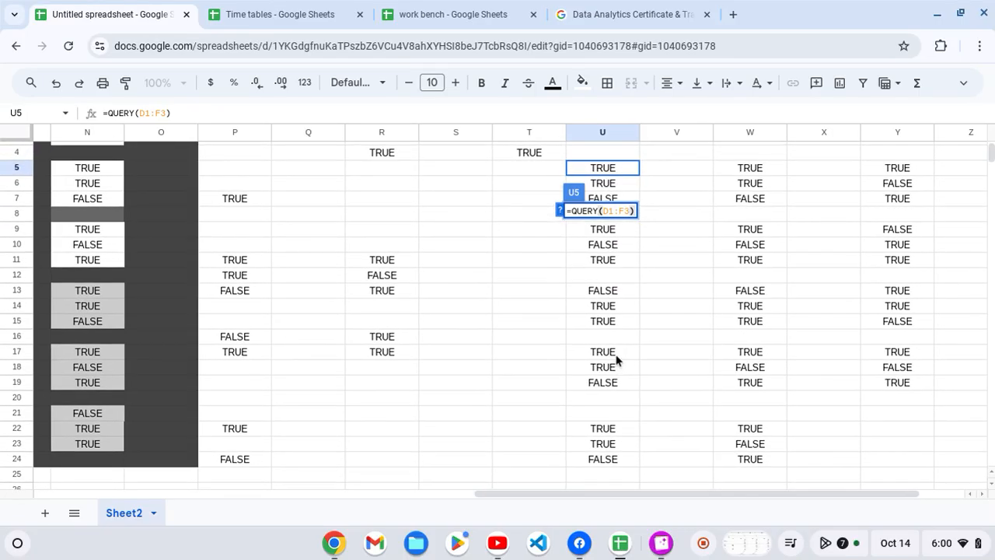
click(244, 340)
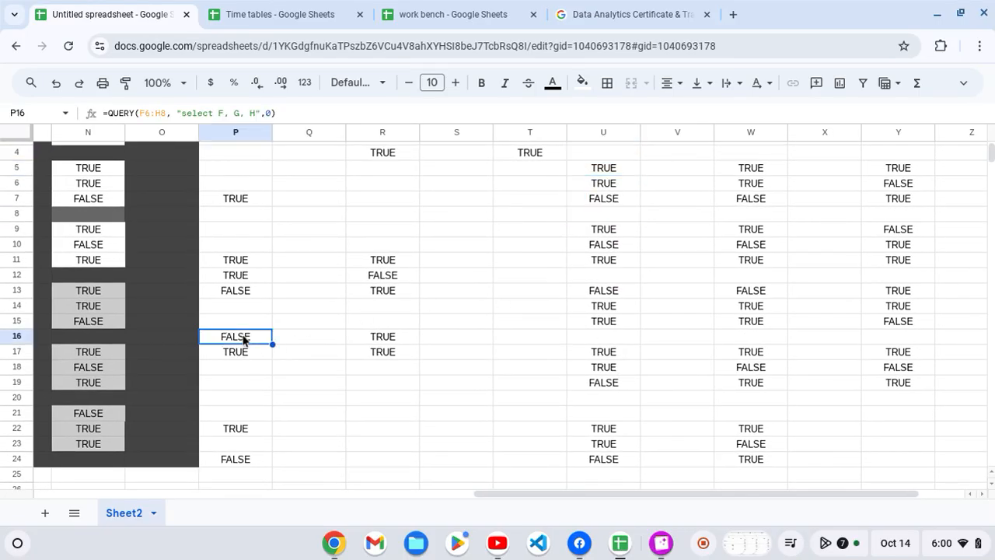
double_click(243, 340)
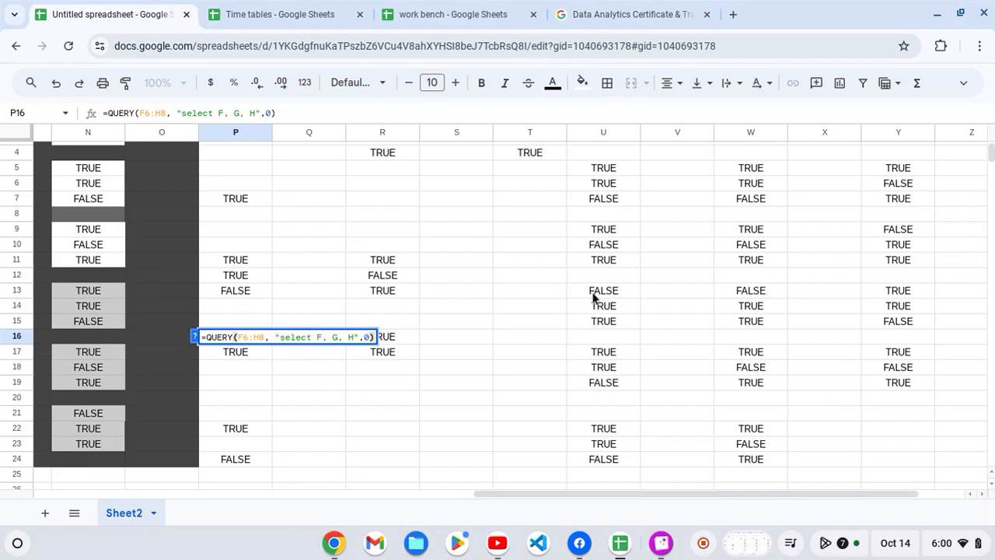
Step: Inspect the range QUERY formulas in column Y, going through Y5, Y9, Y13 and Y17
scroll(592, 297, right, 2)
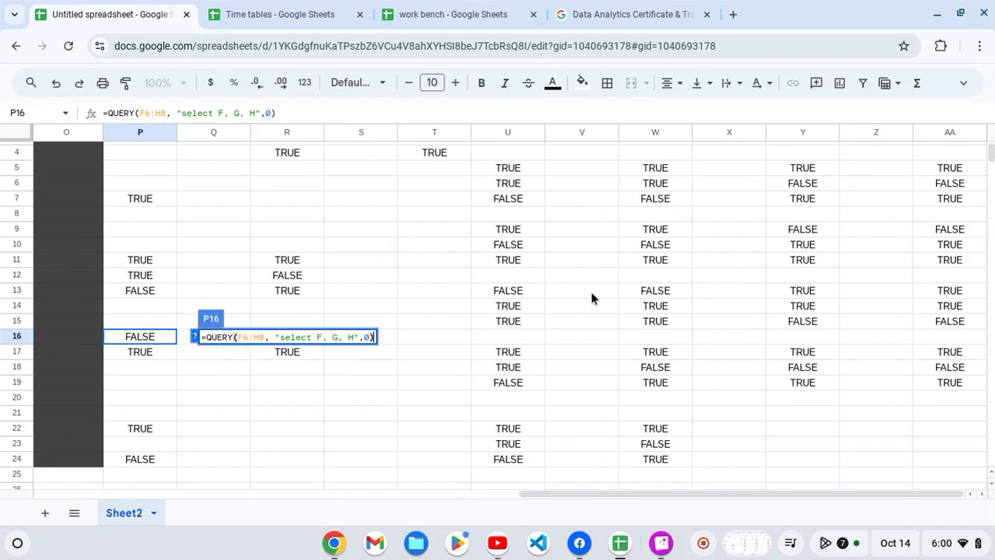
double_click(804, 165)
double_click(814, 229)
double_click(815, 290)
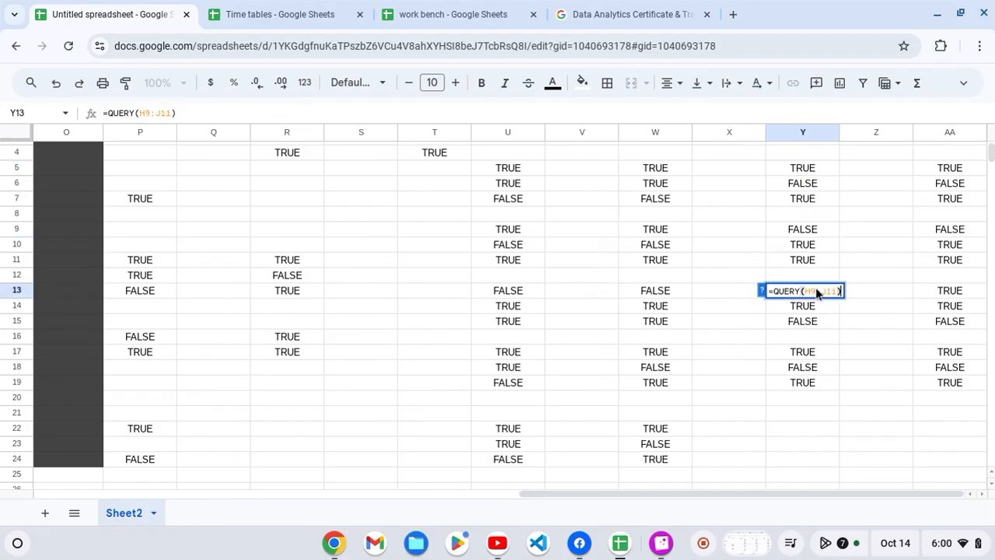
double_click(807, 351)
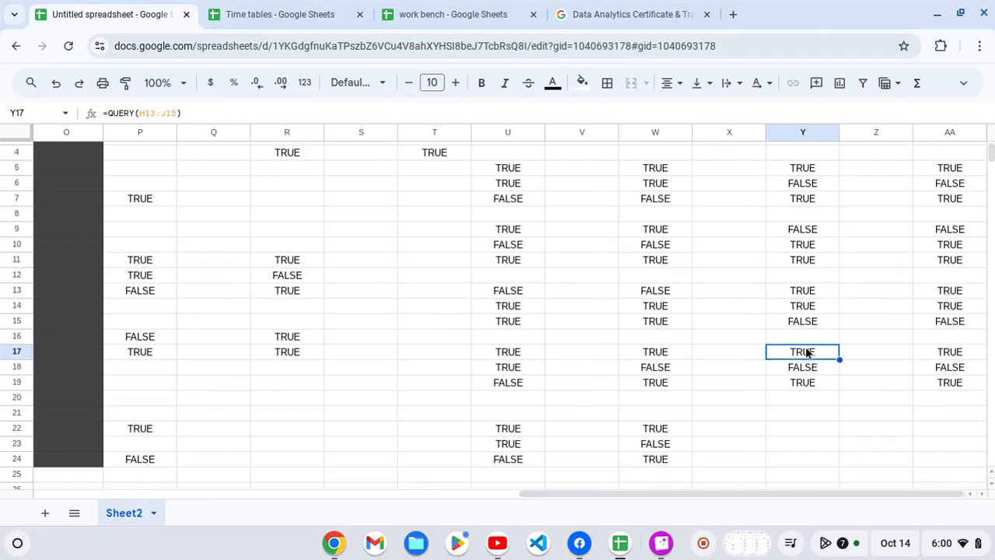
Step: Compare the QUERY formula with a select clause in U22 with the single-cell one in P22
double_click(517, 425)
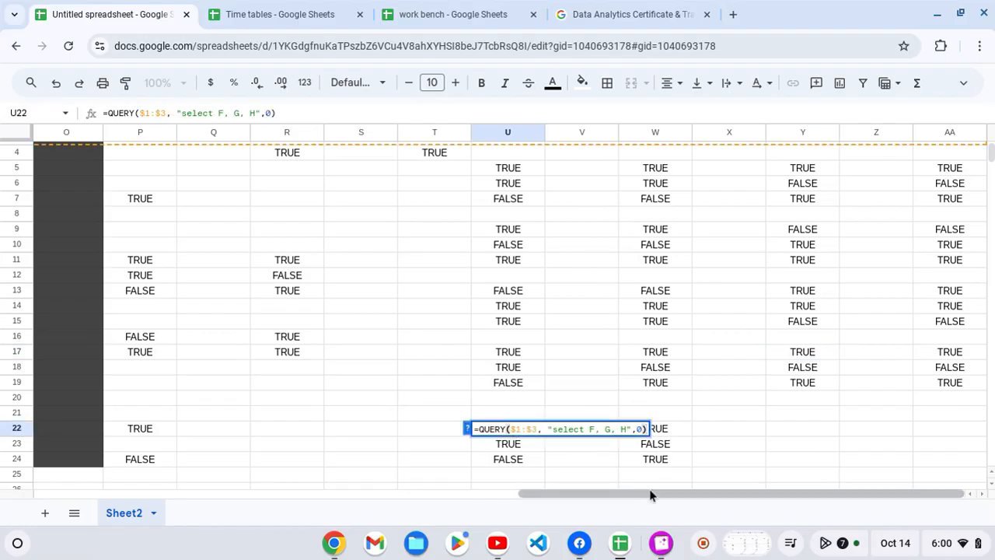
scroll(716, 400, down, 3)
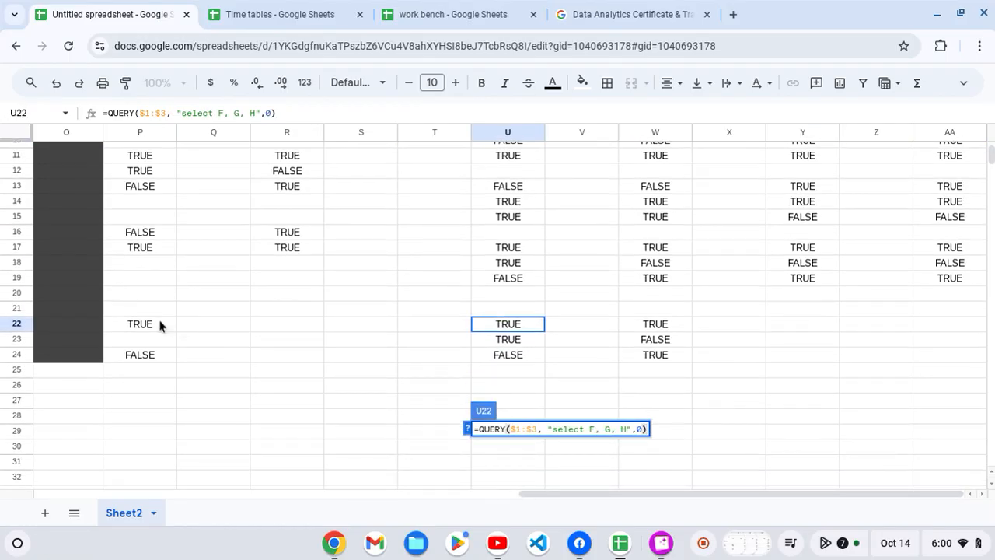
double_click(161, 325)
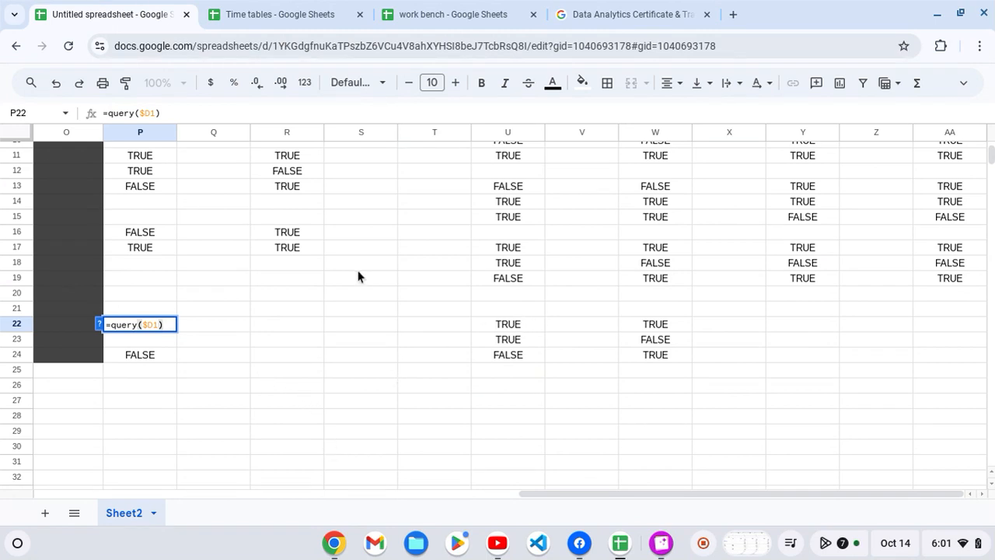
scroll(358, 277, up, 3)
scroll(359, 277, left, 1)
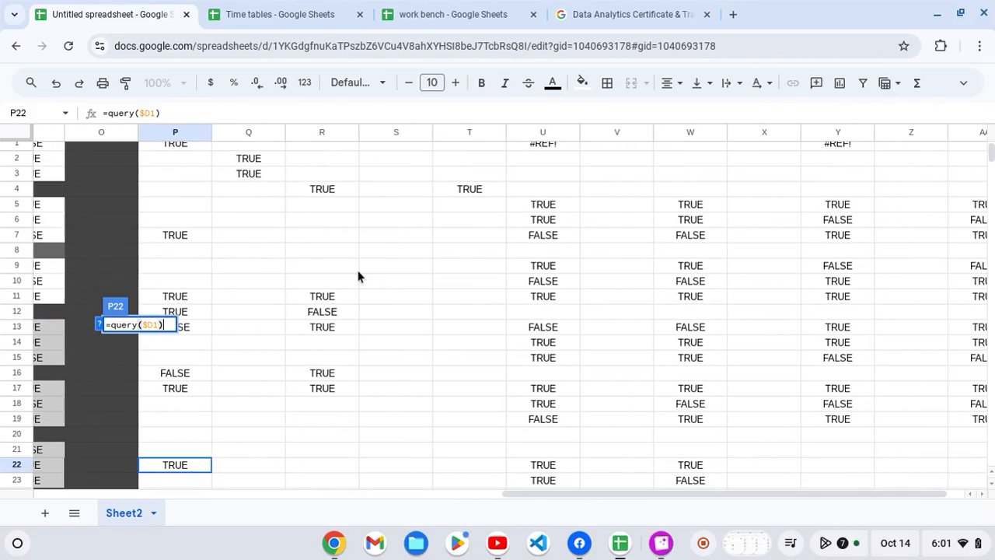
Step: Examine the row range and select clause of the QUERY formula in P11 against the one in U22
scroll(359, 277, down, 2)
scroll(358, 277, right, 1)
double_click(151, 229)
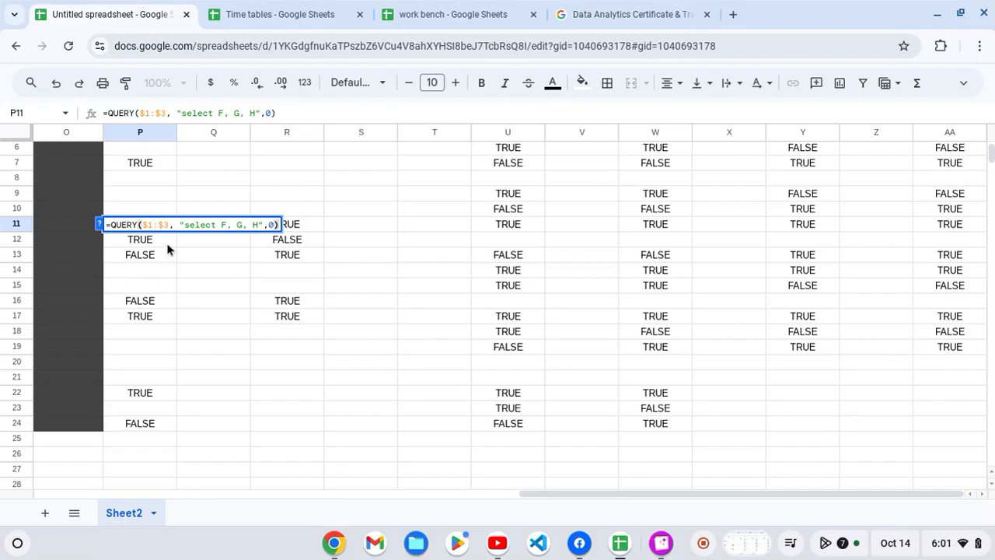
click(509, 394)
double_click(509, 394)
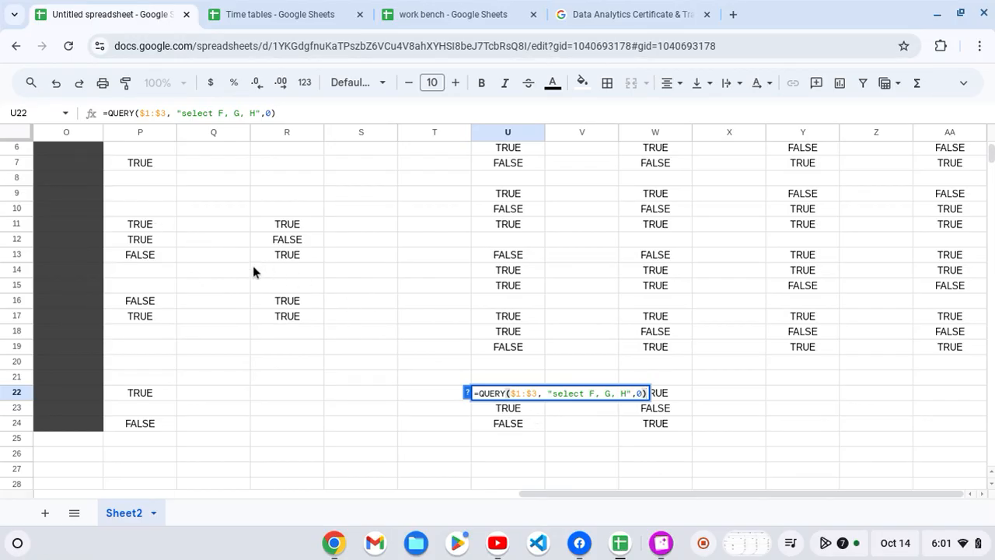
Step: With the U22 formula open, trace its source range in rows 1 to 3 and compare it with the output block
scroll(252, 271, left, 12)
scroll(253, 272, up, 2)
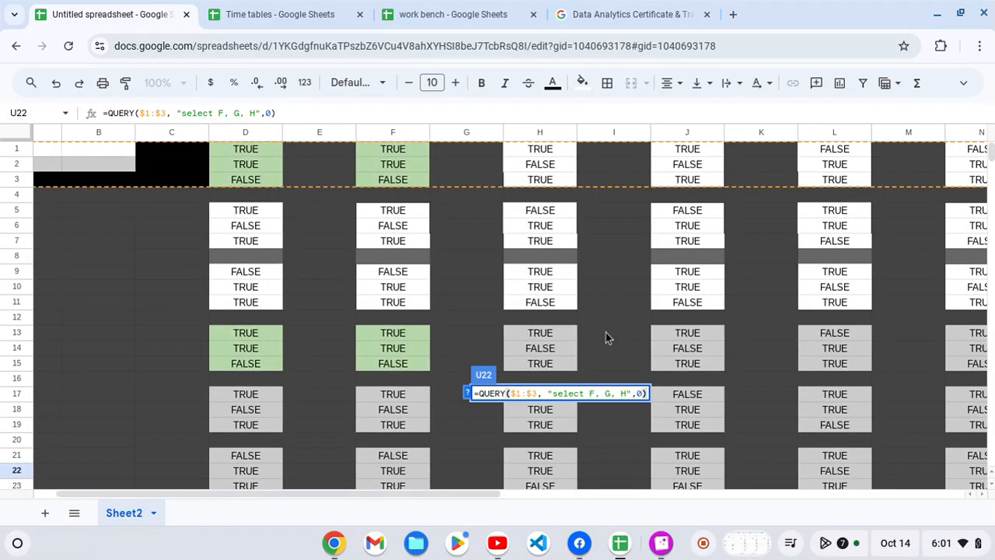
scroll(605, 332, right, 12)
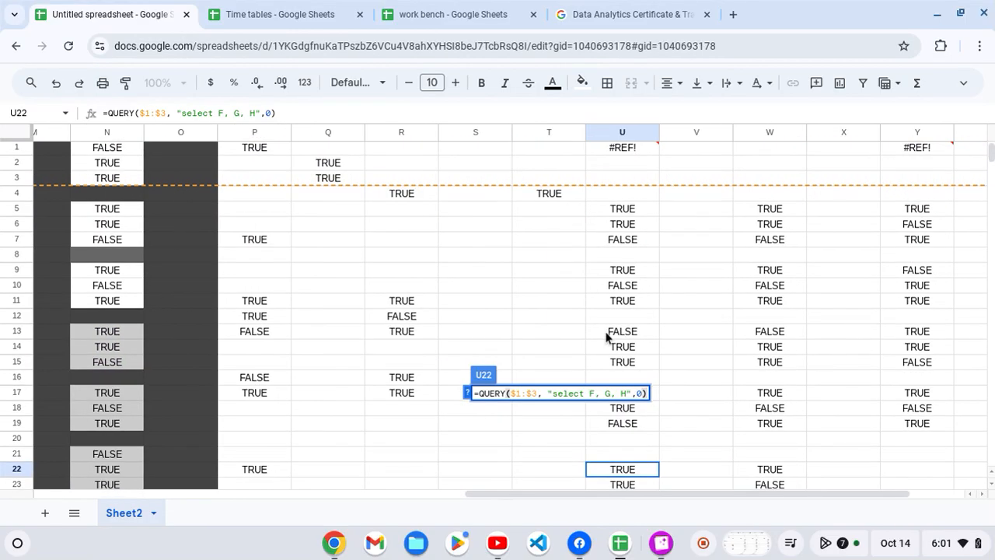
scroll(605, 332, down, 5)
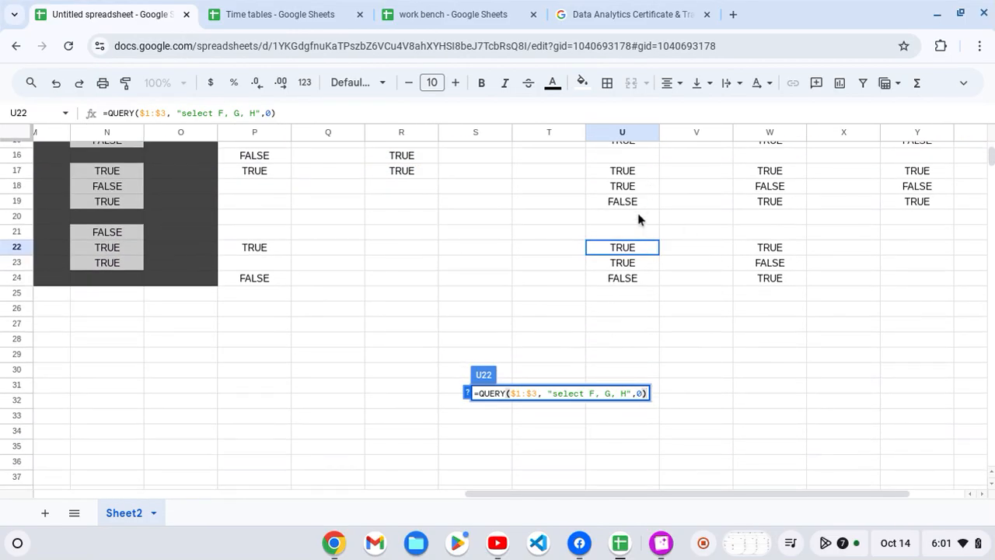